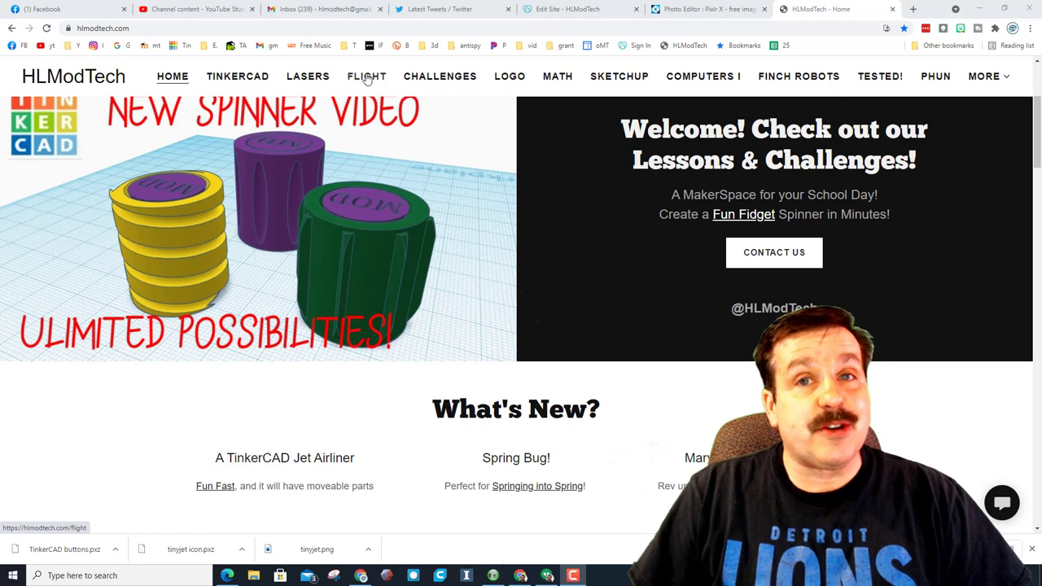
- Open the Tiny Cardboard Jet Challenge page from the FLIGHT section of HLModTech
click(367, 76)
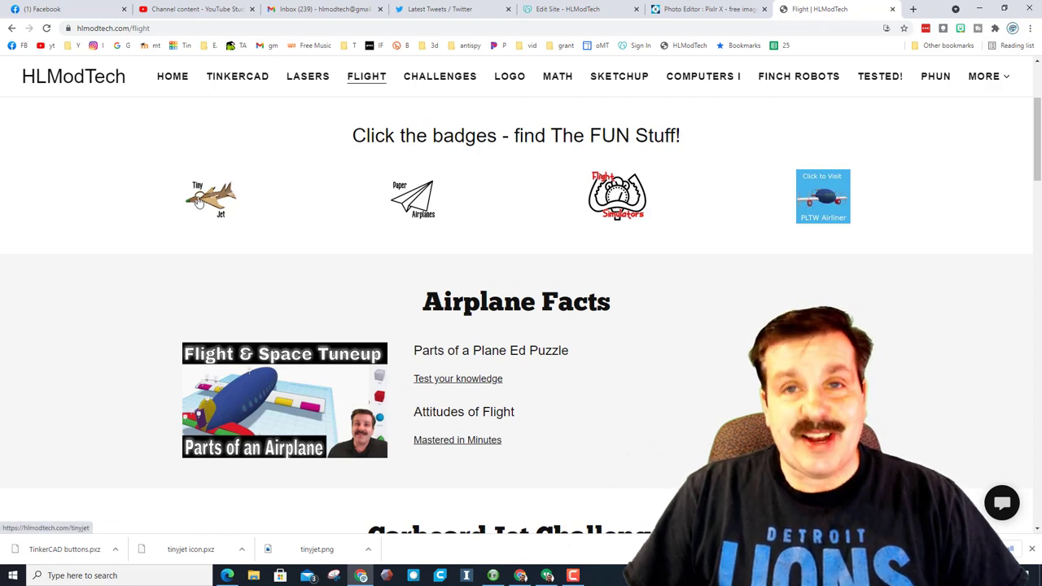
click(198, 203)
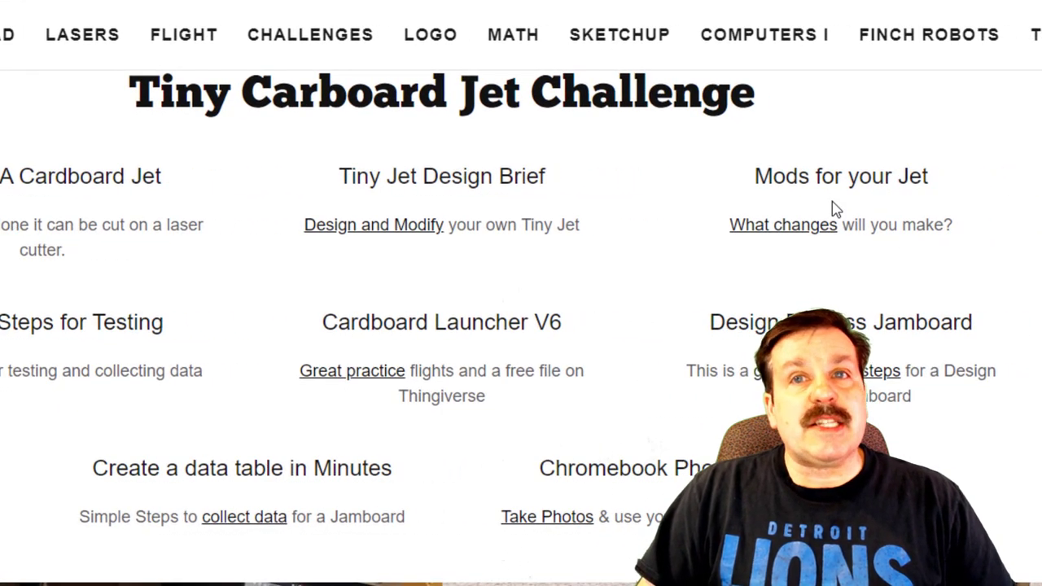
- Open the Tiny Jet Design Brief doc and read down to its Design Specifications list
click(390, 238)
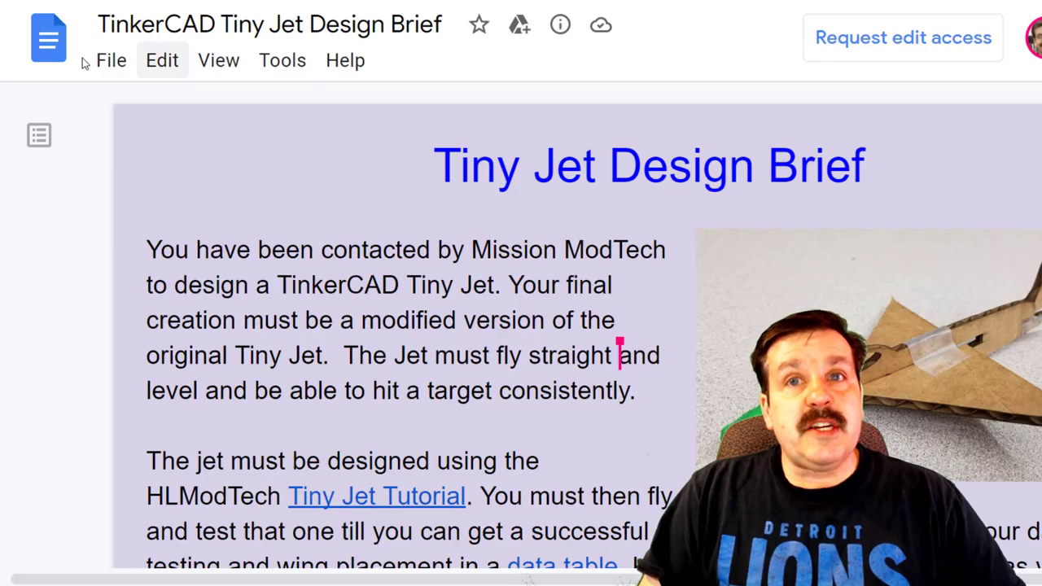
click(115, 69)
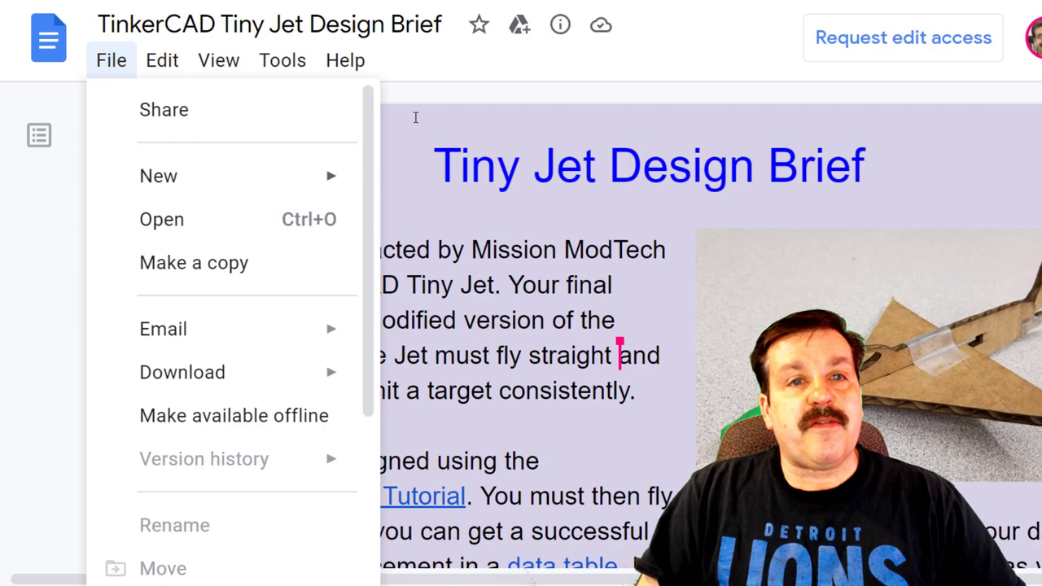
click(421, 85)
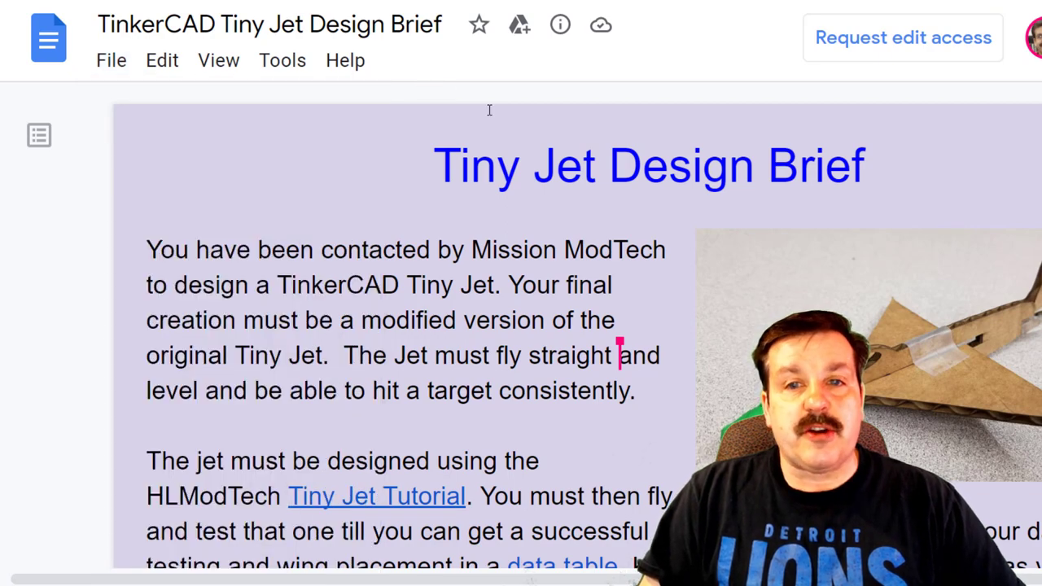
scroll(389, 175, down, 2)
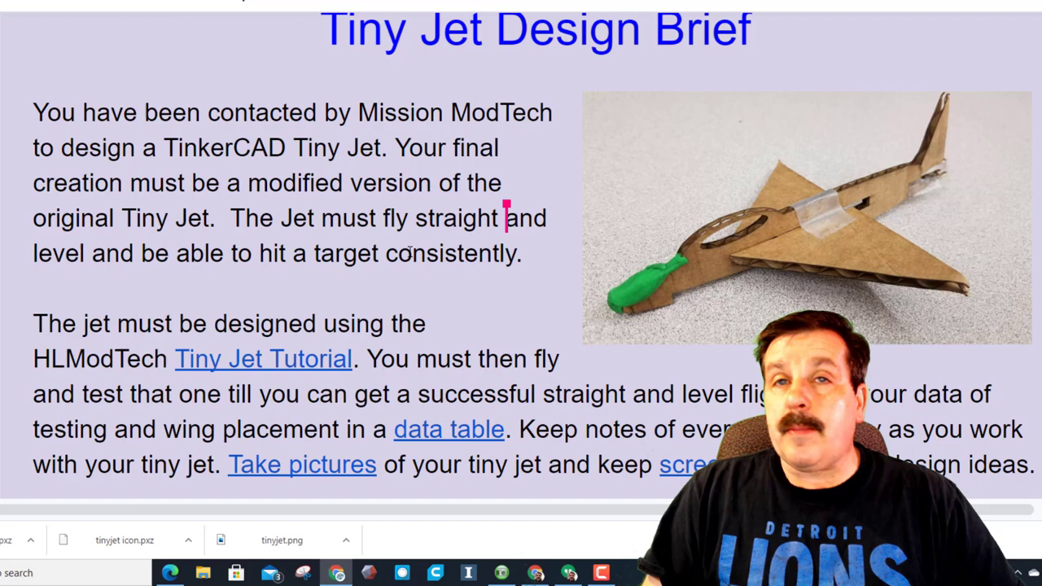
scroll(428, 230, down, 3)
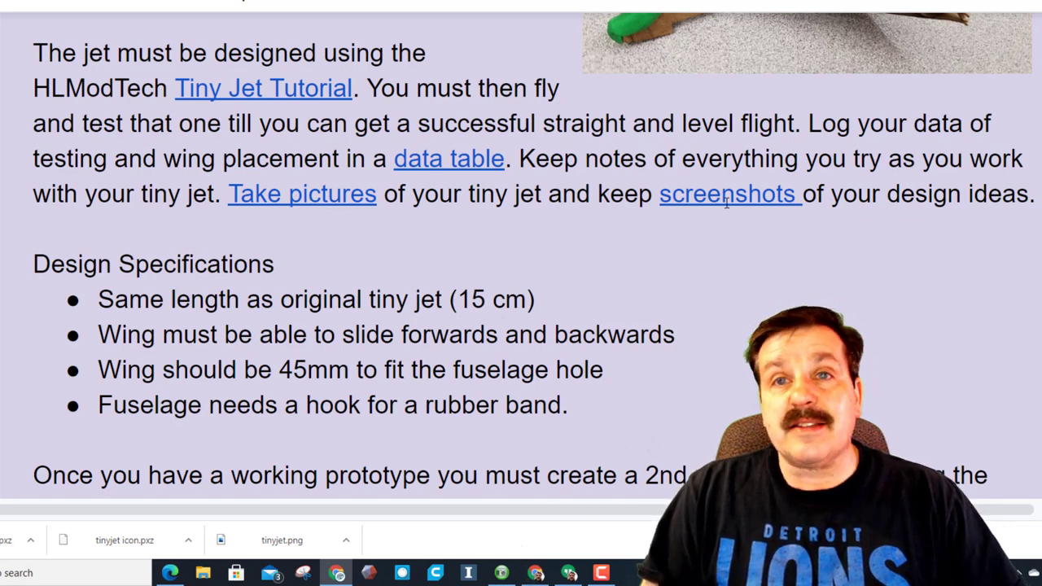
- Scroll past the specifications to the sliding wing and rubber-band fuselage hook requirements
scroll(727, 202, down, 3)
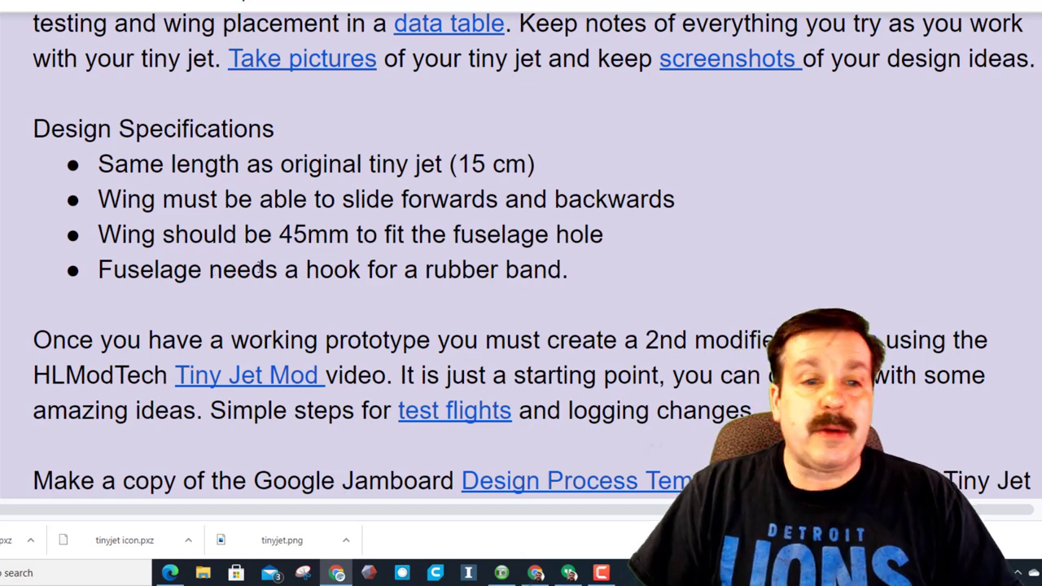
- Show the Design Process Template link's preview of the Design Challenge Jamboard
scroll(260, 267, down, 3)
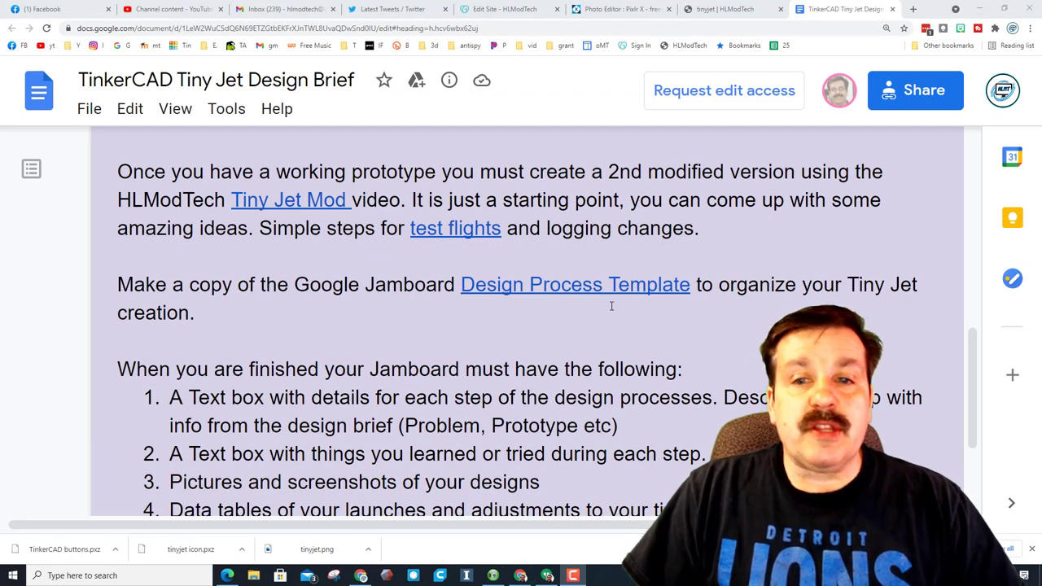
mouse_move(582, 287)
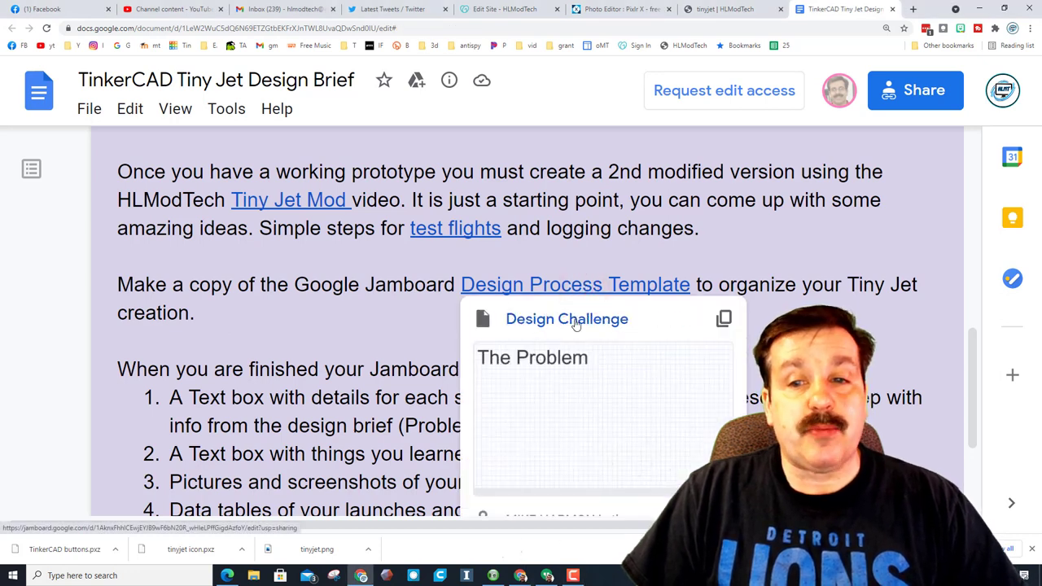
- Copy the Design Challenge template as 'Tiny Jet MDH Design Challenge'
click(617, 319)
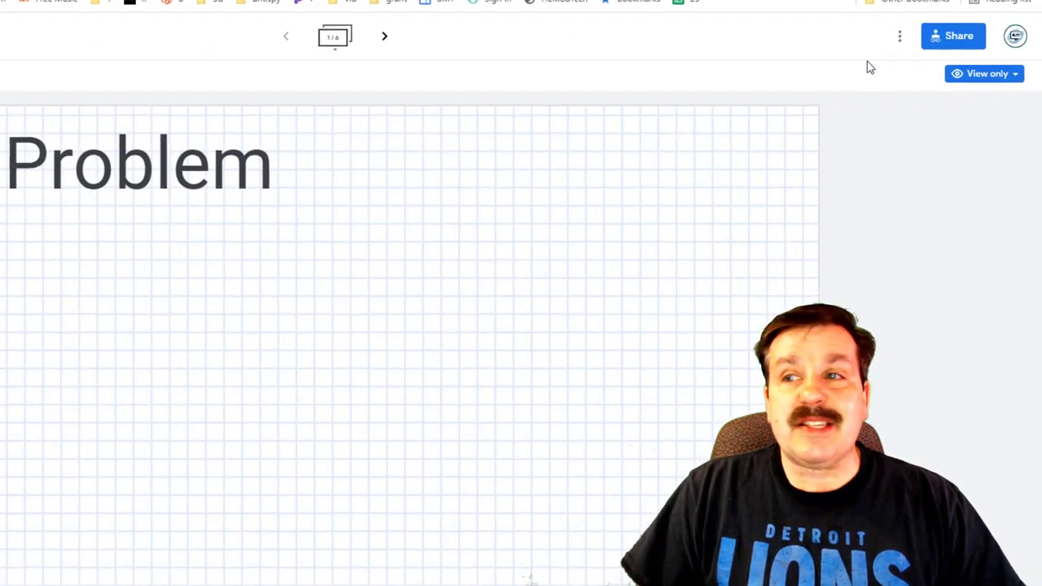
click(937, 74)
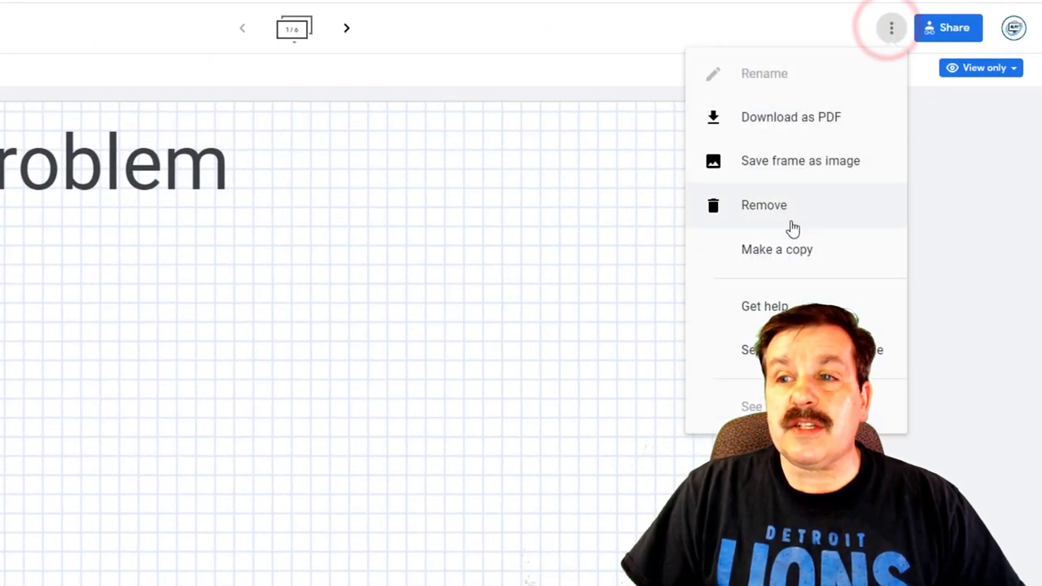
click(787, 248)
click(221, 310)
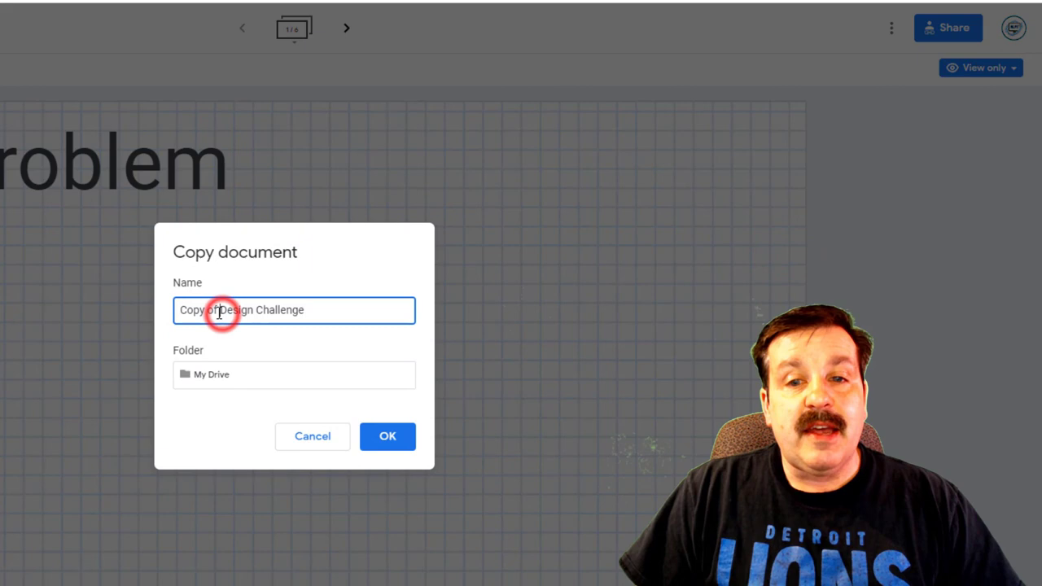
drag(219, 310, 173, 321)
key(BackSpace)
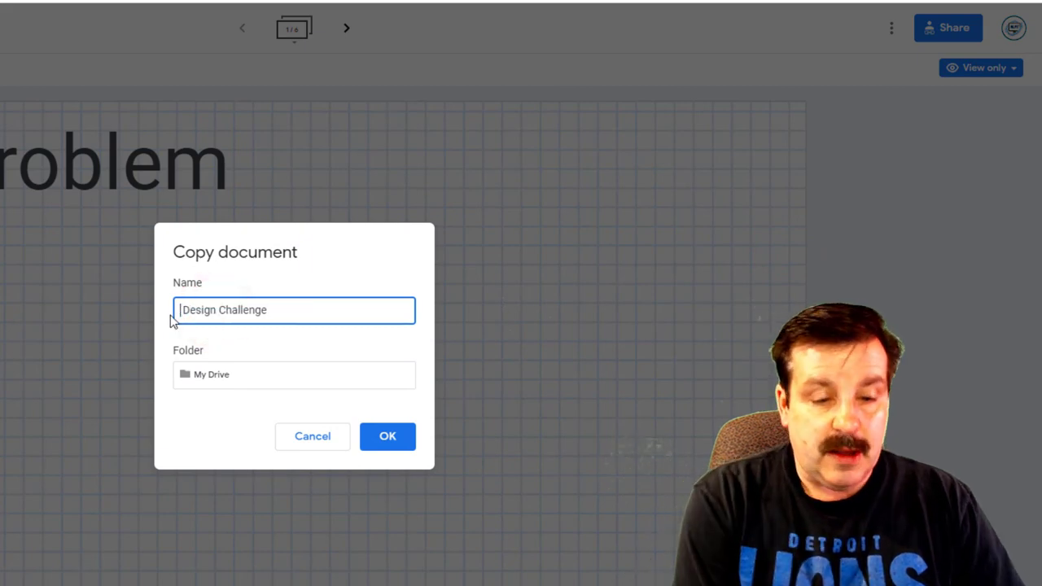
text(Tin)
text(y Jet MD)
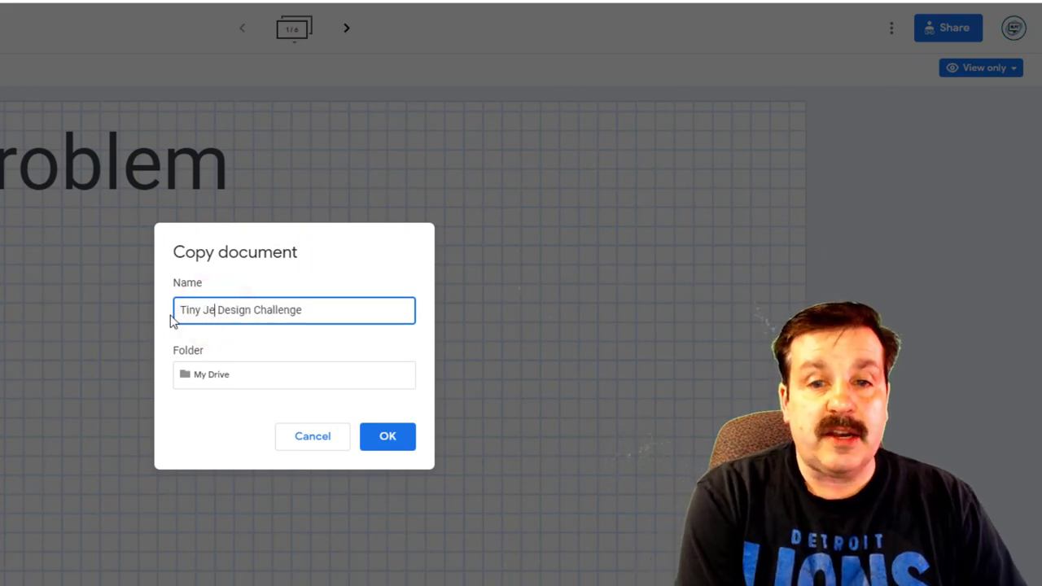
text(H)
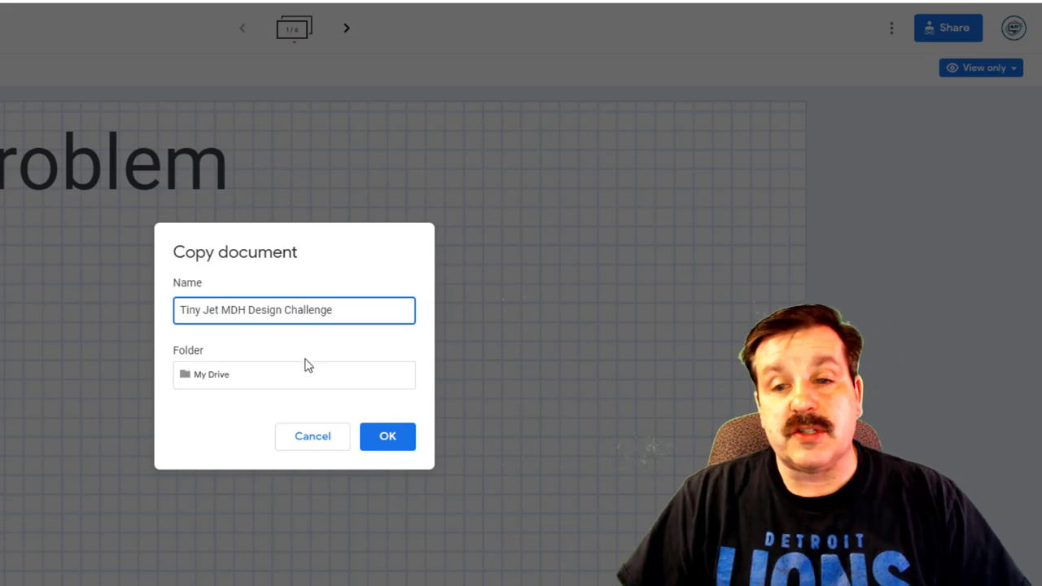
click(386, 440)
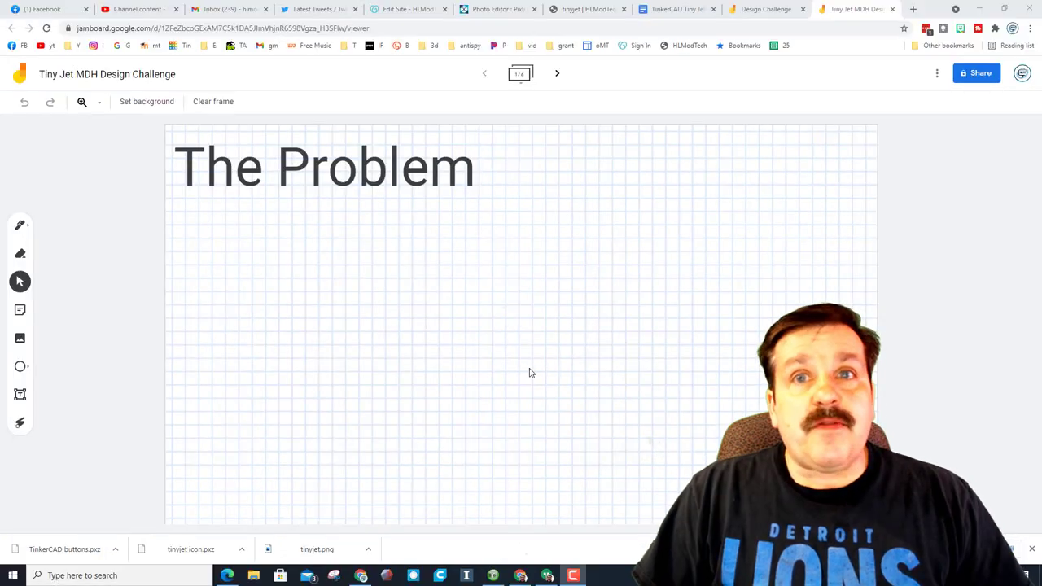
- Show the copy's six-frame strip, then switch to the student's Cardboard Plane example board
click(520, 79)
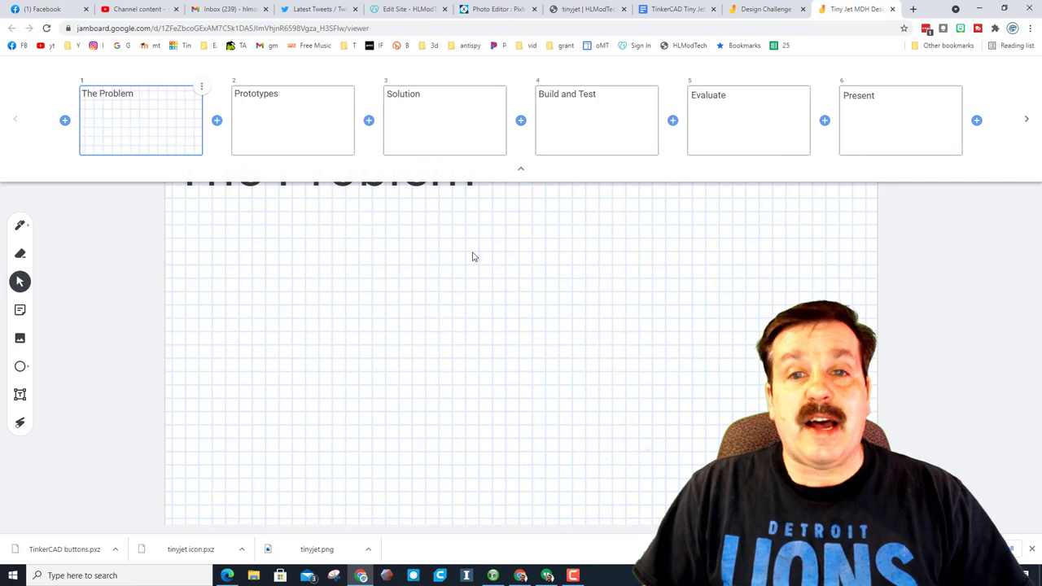
key(alt+Tab)
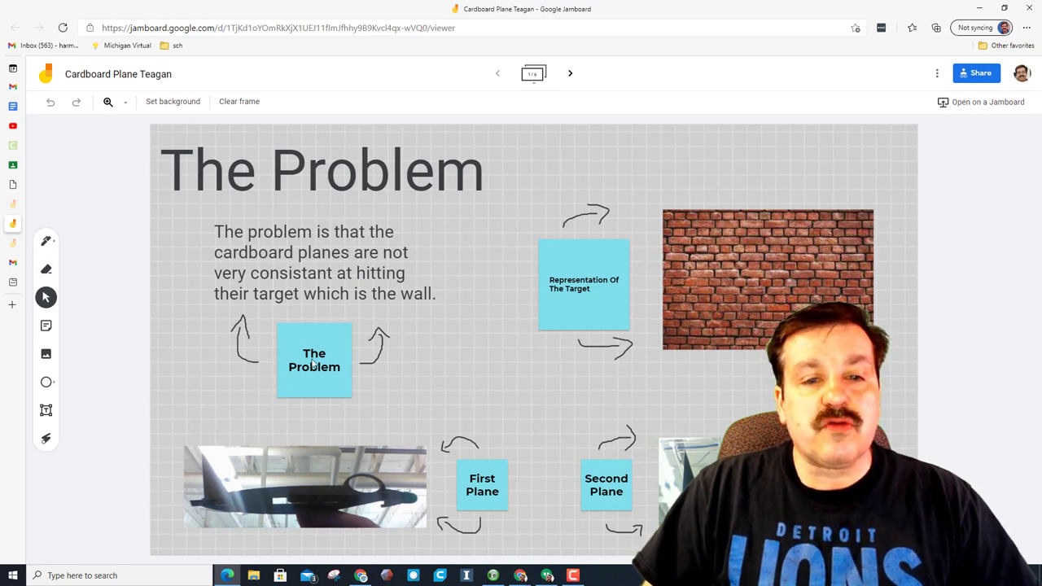
- Step through the example board from The Problem to frame 6/6, Present
drag(317, 359, 312, 355)
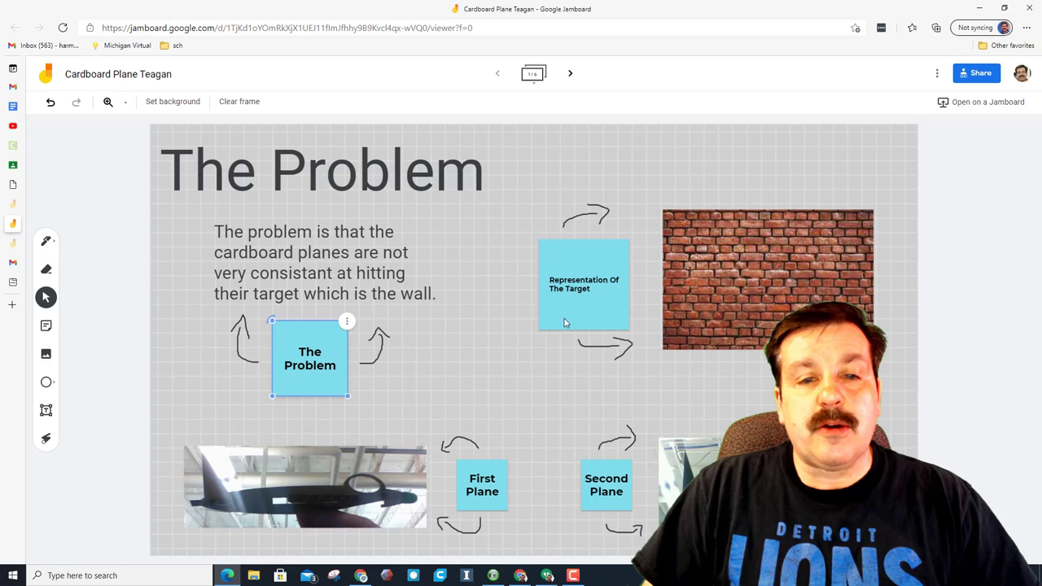
click(643, 297)
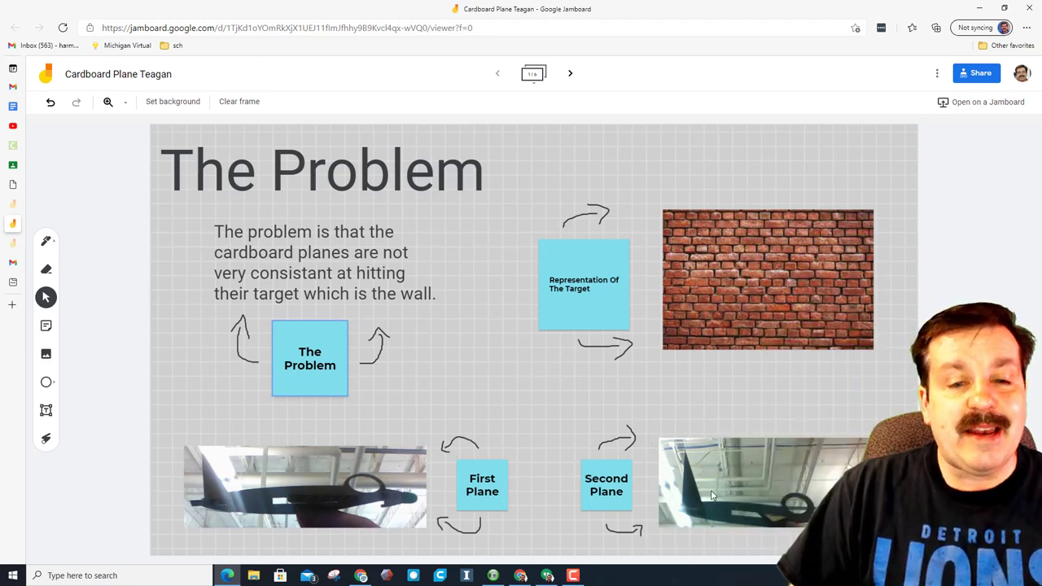
click(572, 73)
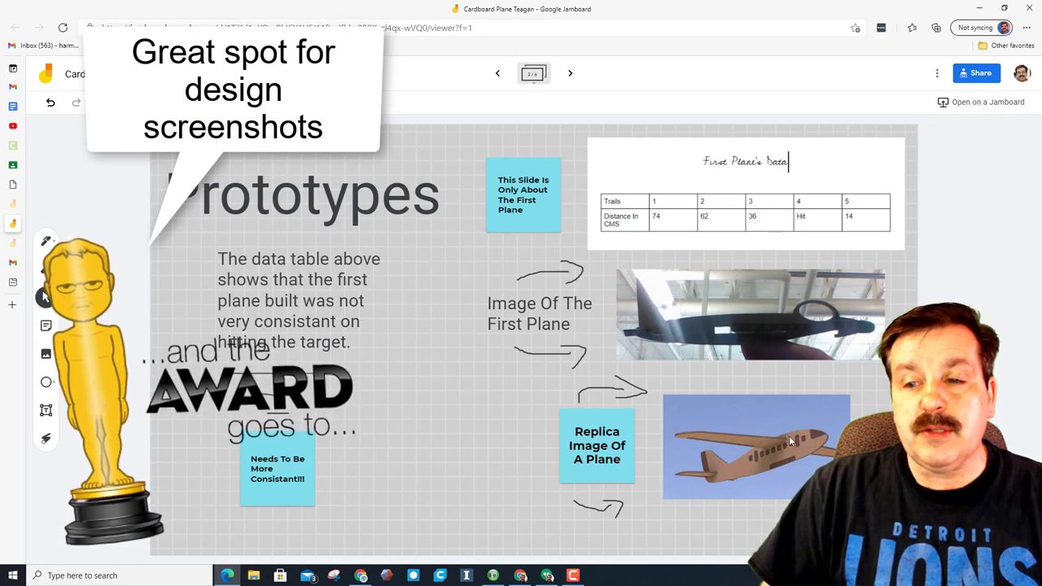
click(570, 74)
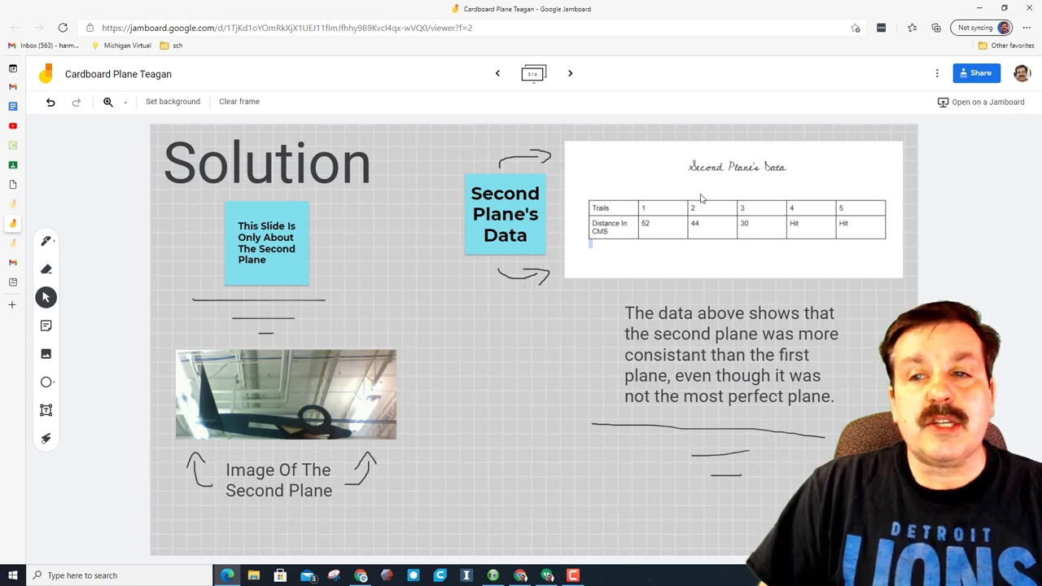
click(571, 73)
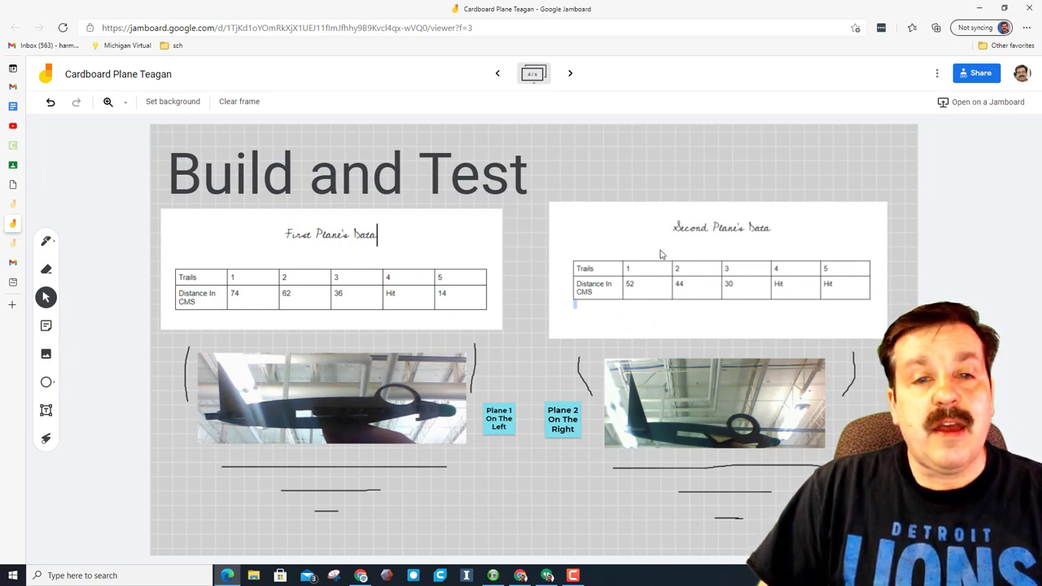
click(570, 72)
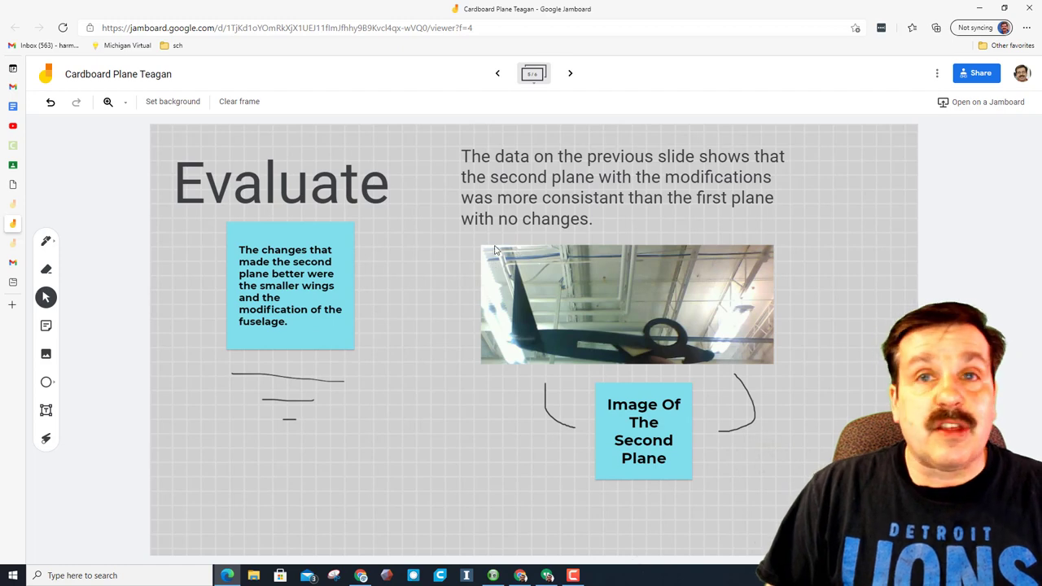
click(570, 73)
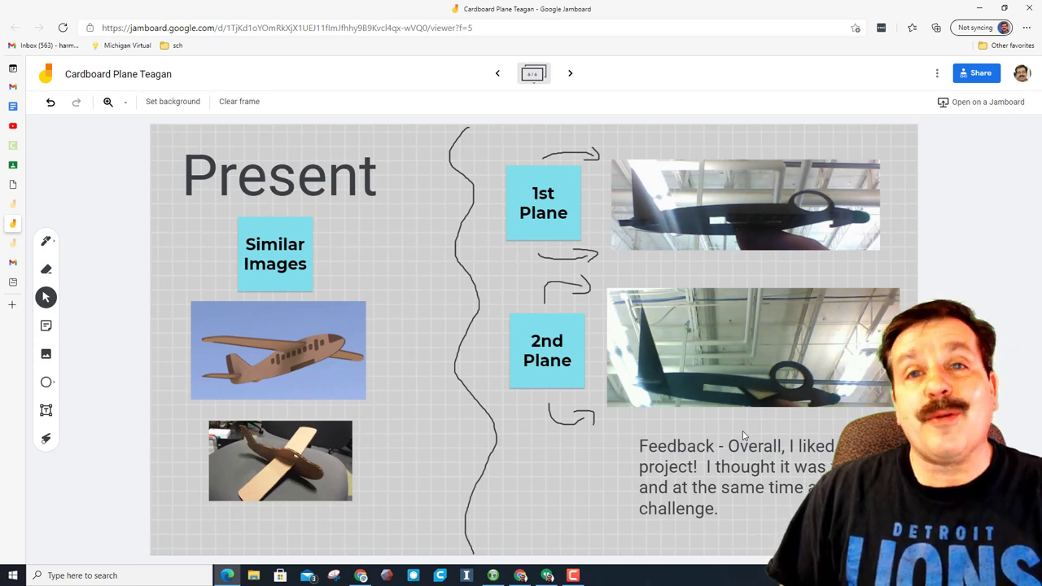
- Show the board's Get link settings, viewable by anyone with the link
click(970, 73)
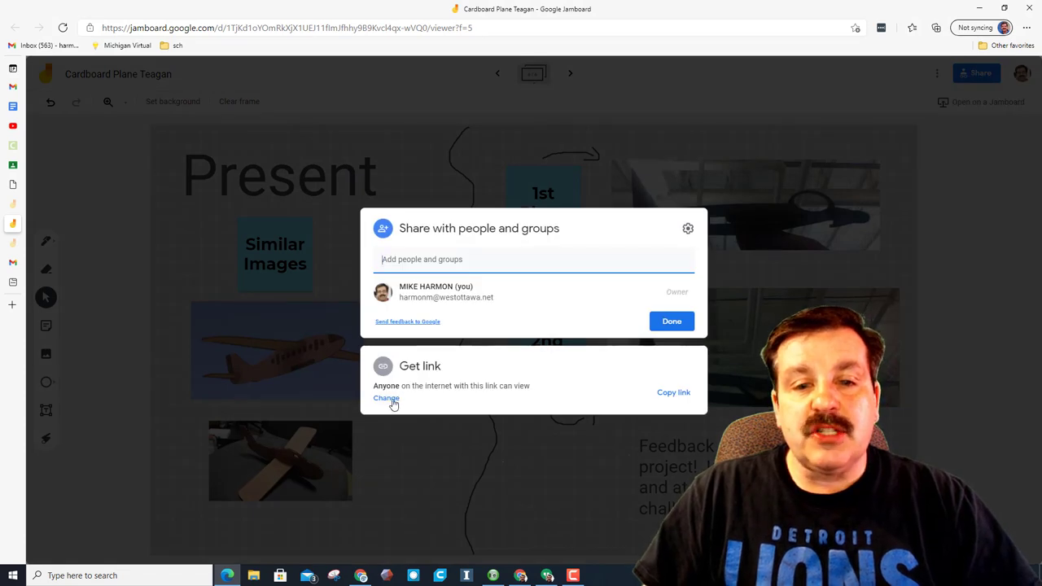
click(385, 398)
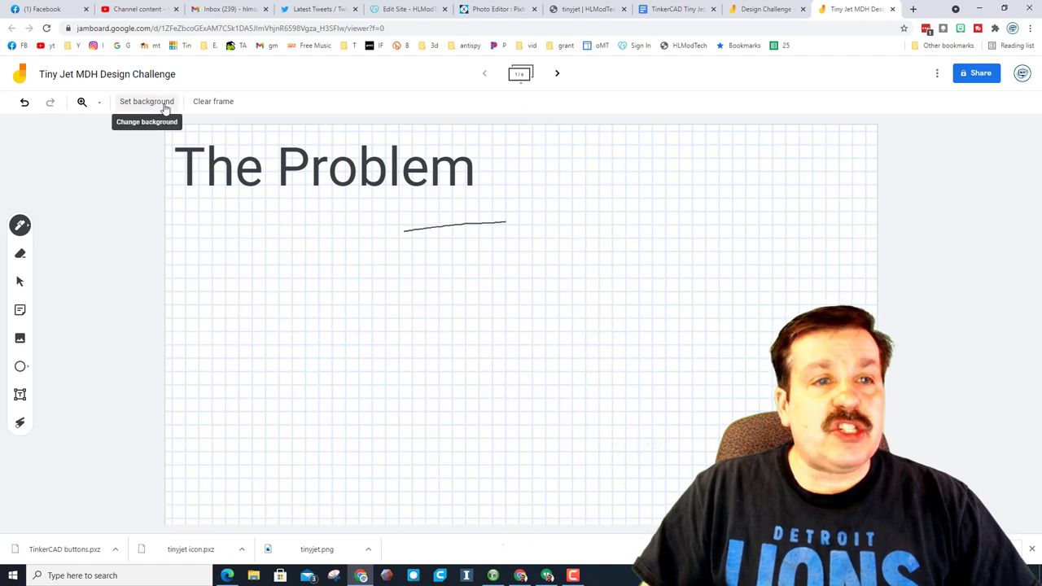
- Clear the frame and undo, then erase the hand-drawn line under The Problem
click(214, 103)
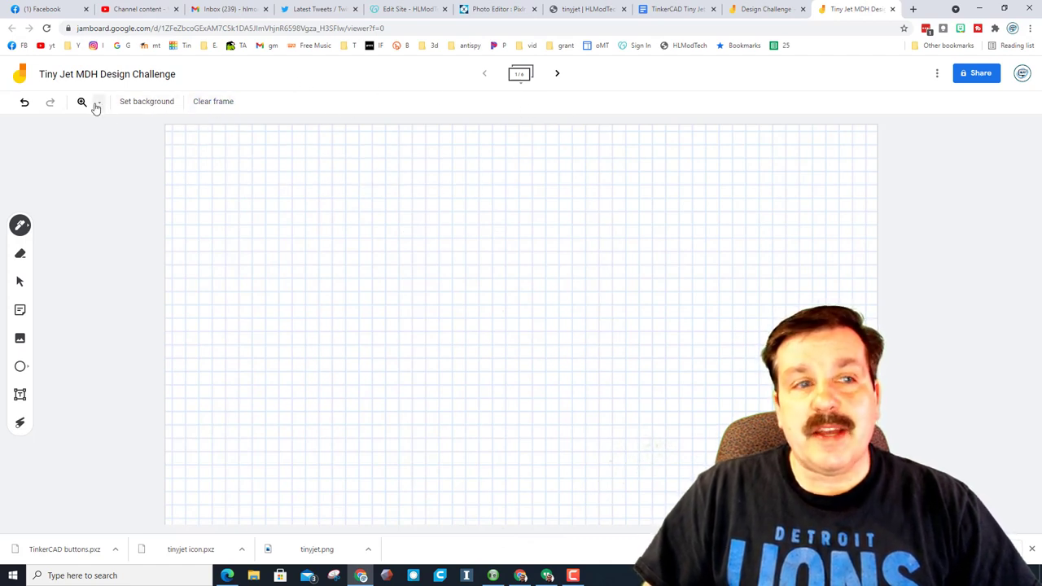
click(24, 102)
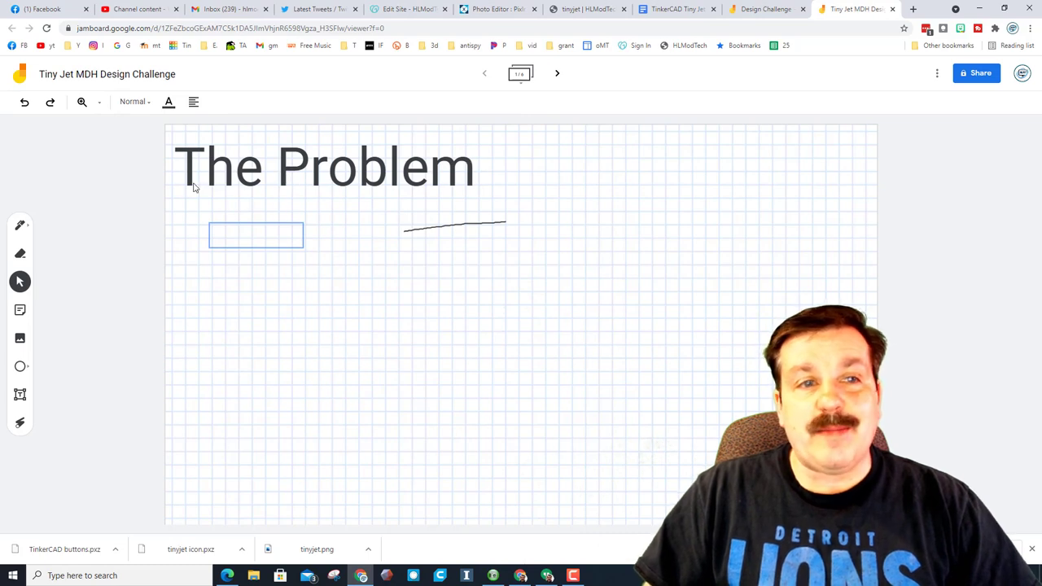
click(20, 253)
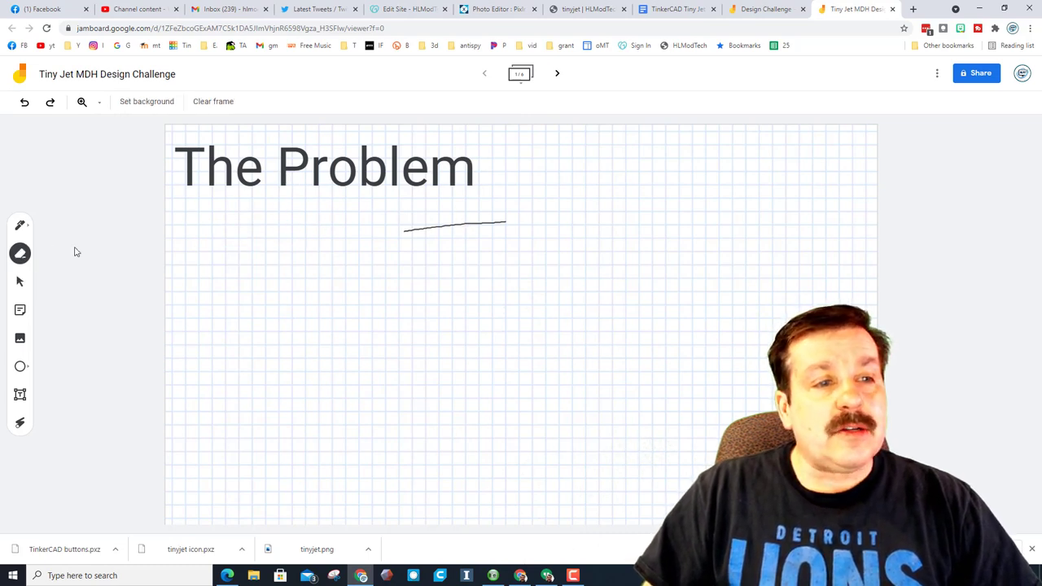
drag(404, 231, 507, 223)
- Try the grey grid background, then return to the white grid background
click(162, 105)
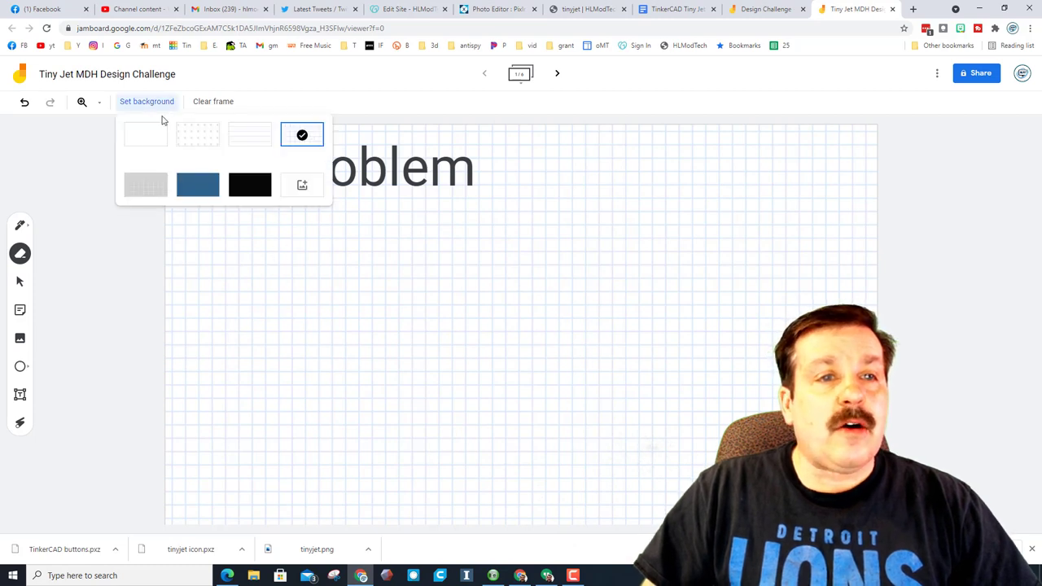
click(148, 191)
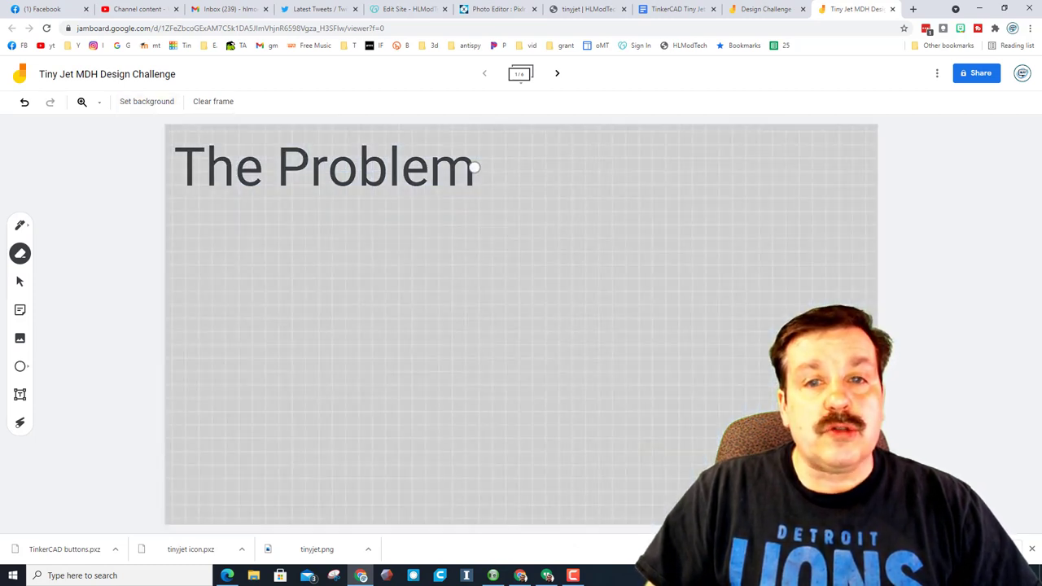
click(146, 103)
click(302, 138)
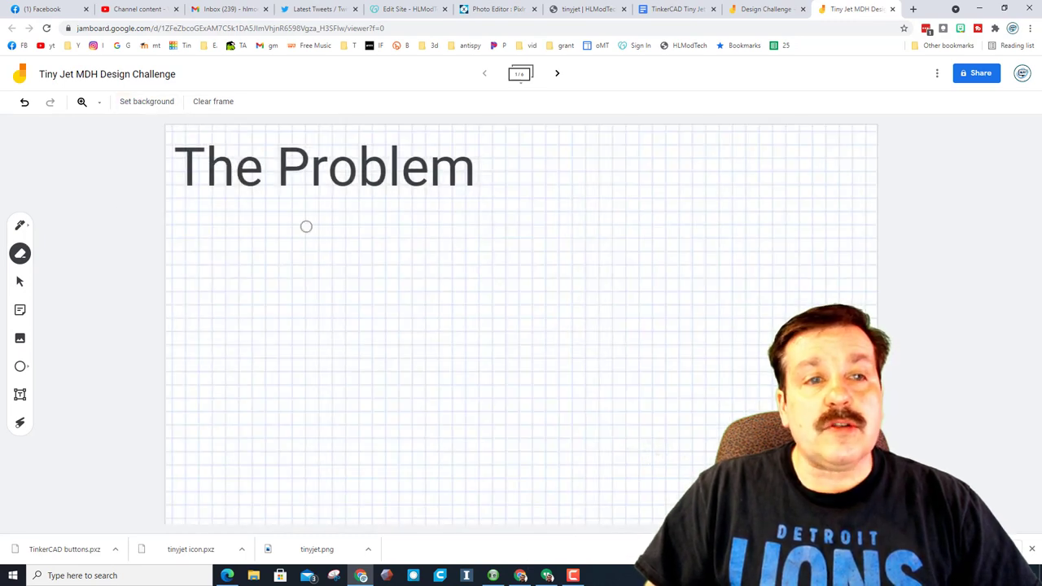
click(145, 101)
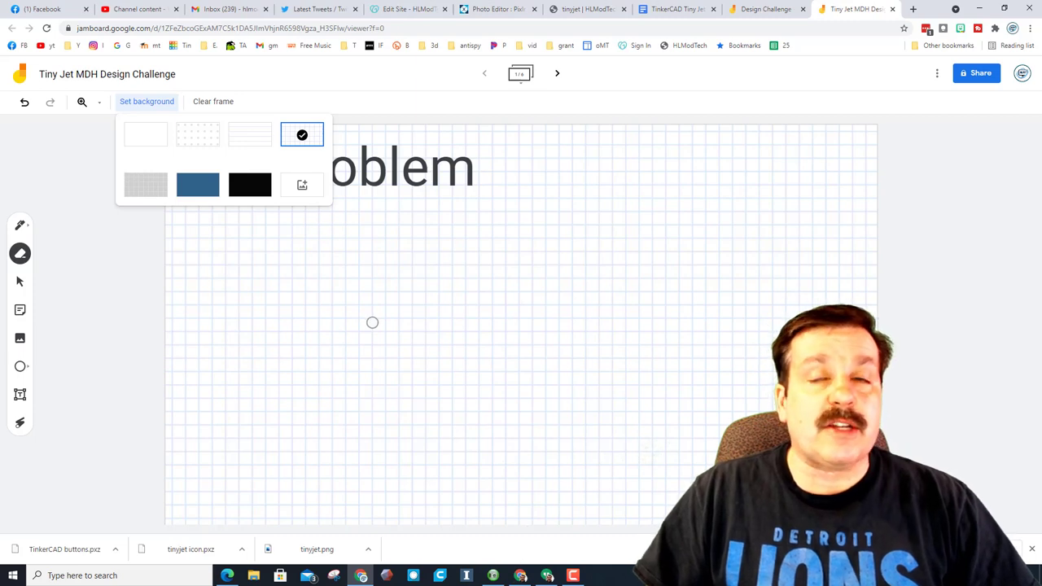
click(21, 225)
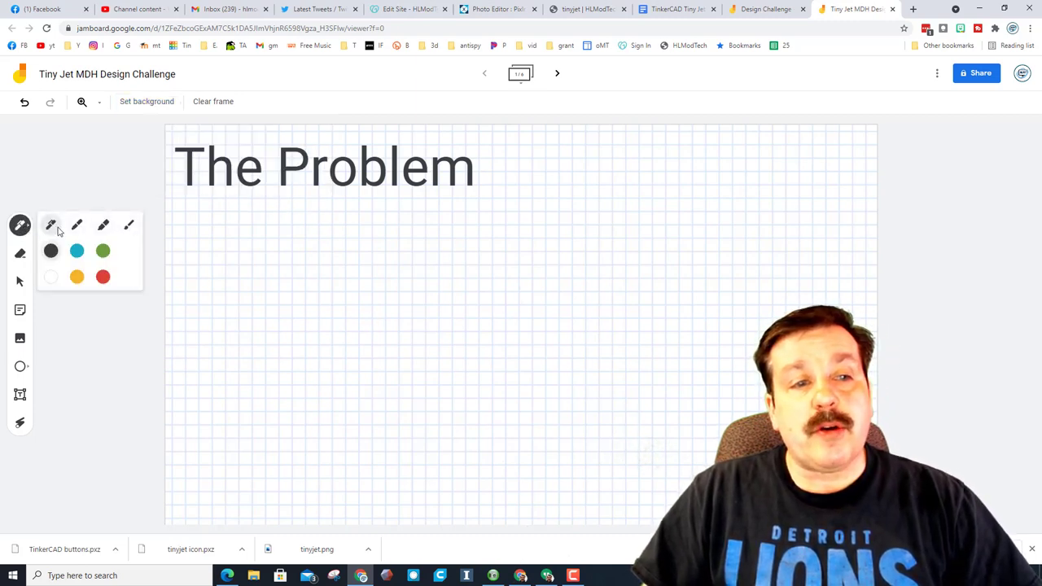
- Create a blue sticky note reading 'Yo!' on The Problem frame
click(20, 255)
click(20, 282)
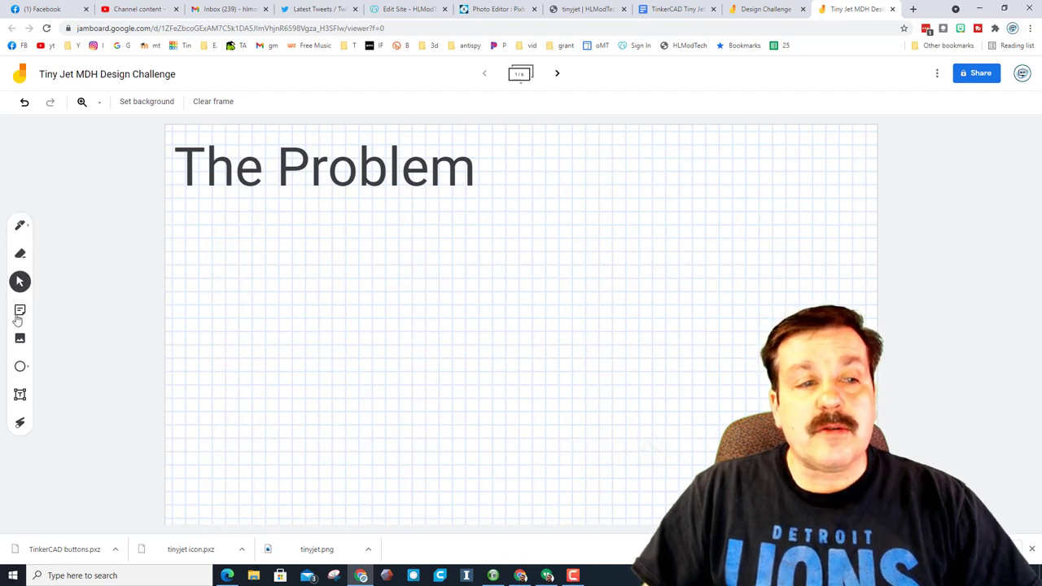
click(20, 312)
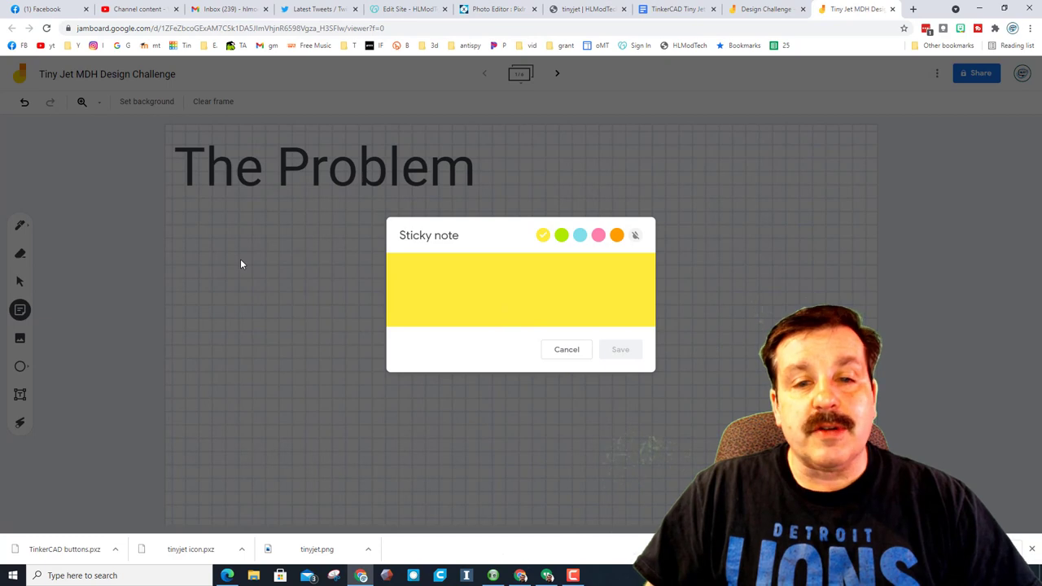
text(Yo)
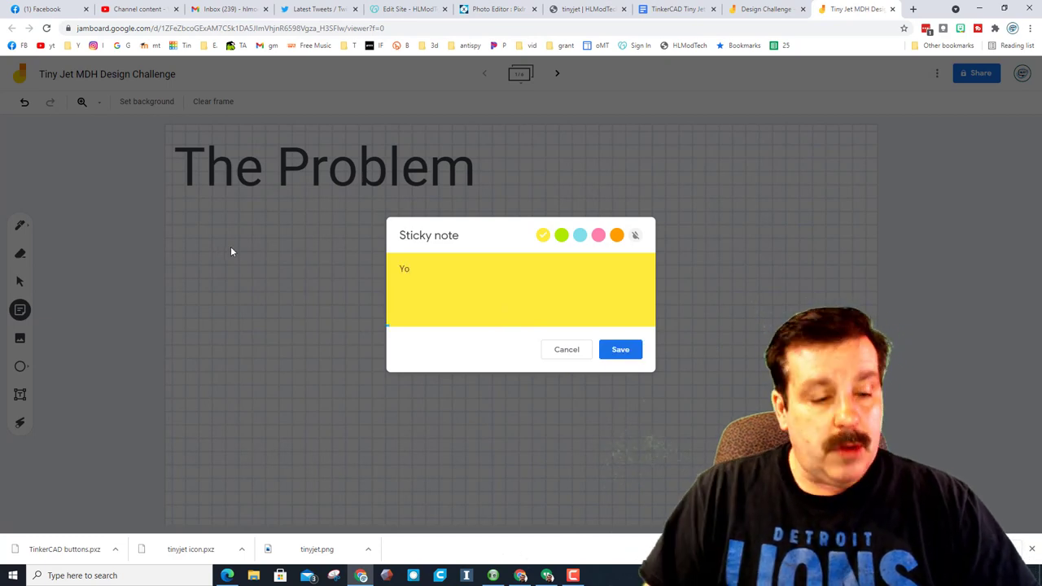
text(!)
click(562, 235)
click(579, 235)
click(620, 349)
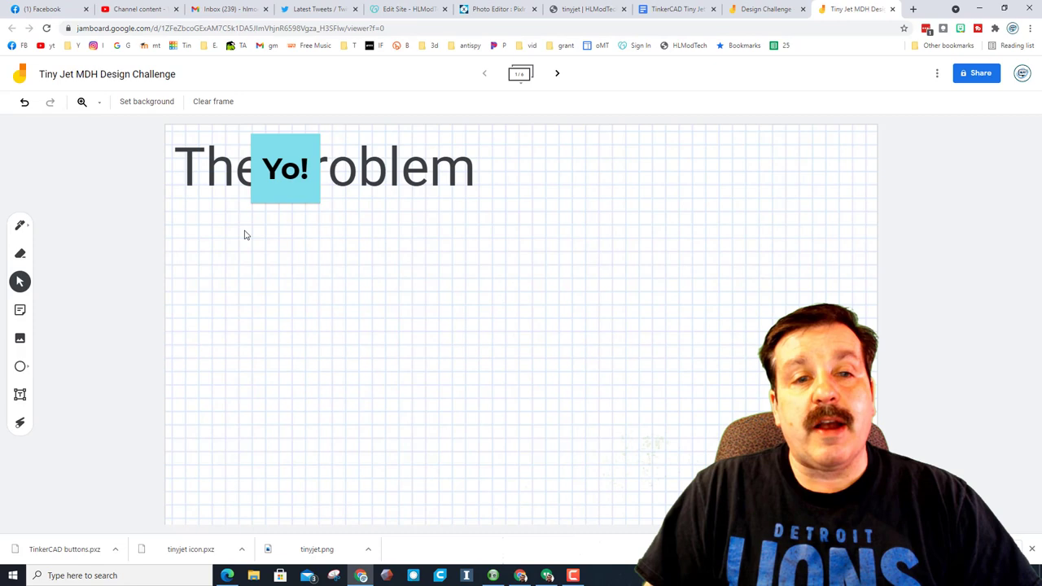
- Position the Yo! note just below The Problem title and deselect it
drag(303, 194, 232, 249)
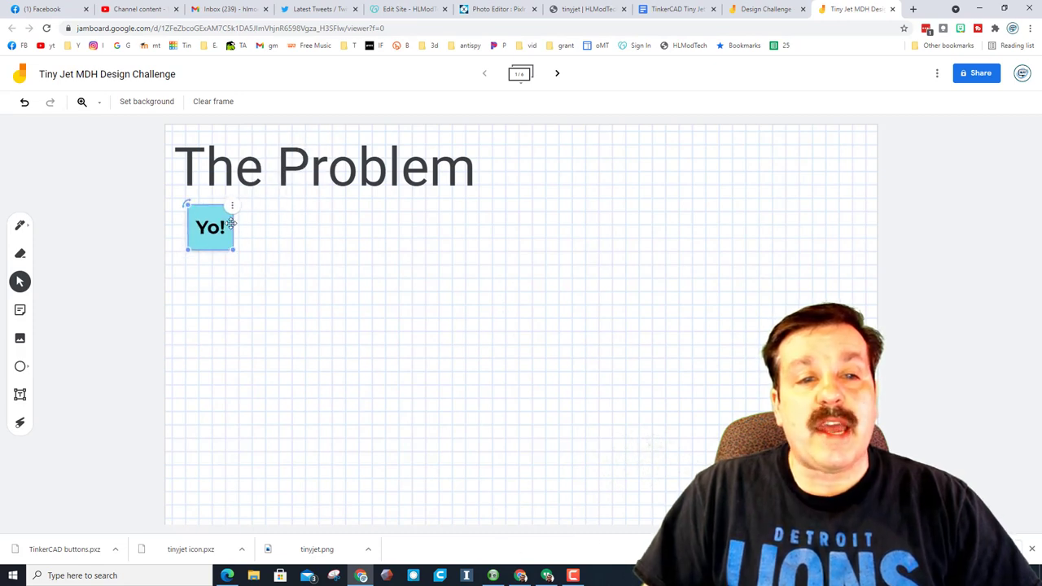
click(230, 210)
click(231, 212)
click(230, 211)
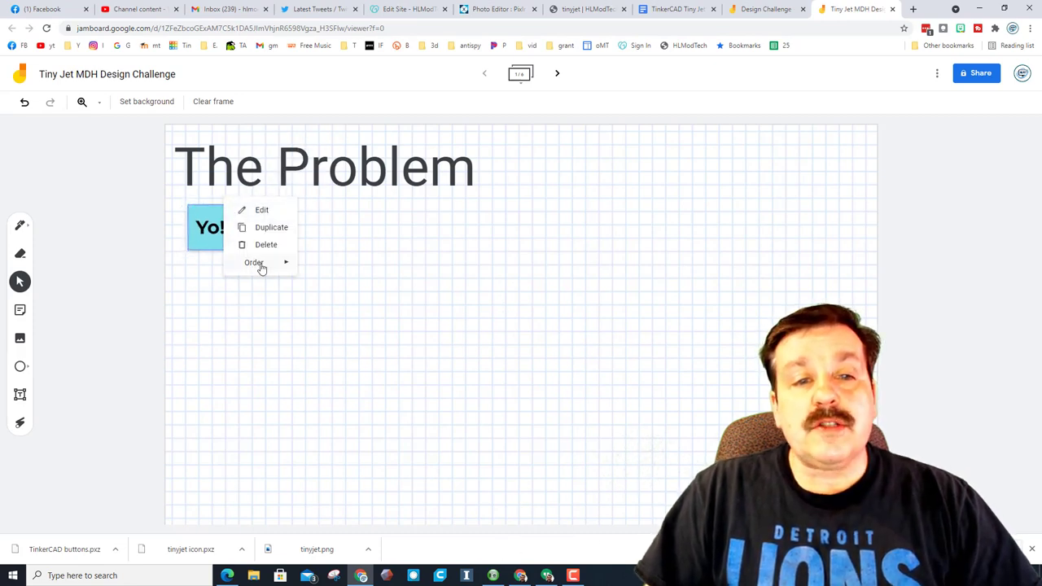
mouse_move(287, 267)
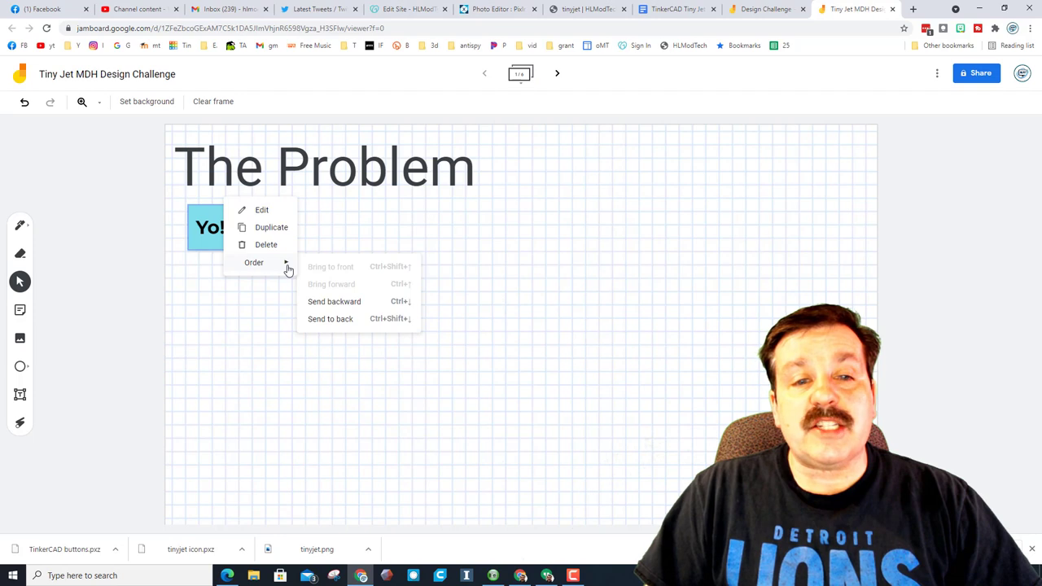
click(237, 300)
click(20, 339)
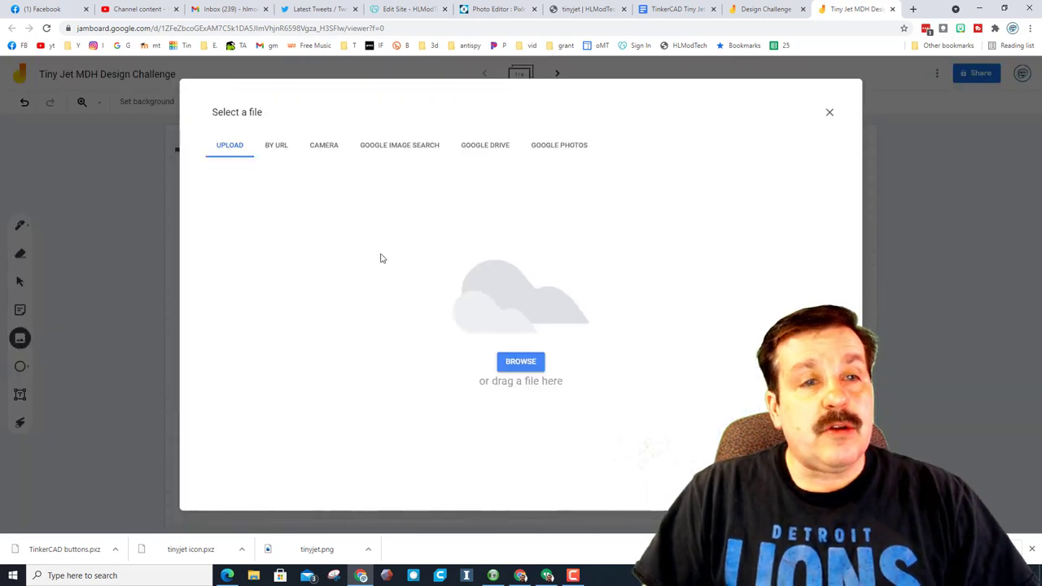
click(827, 113)
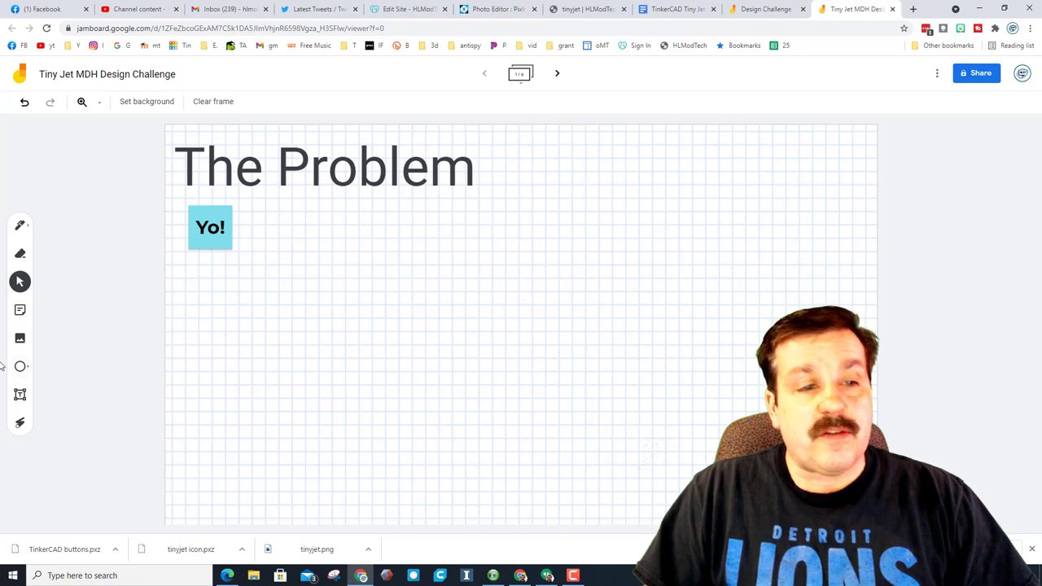
click(23, 369)
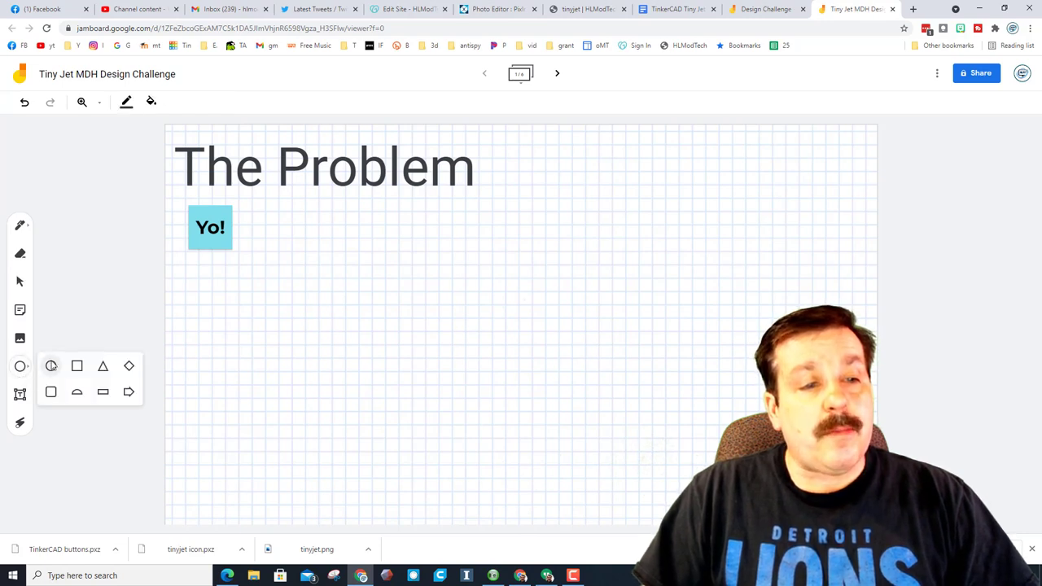
click(20, 397)
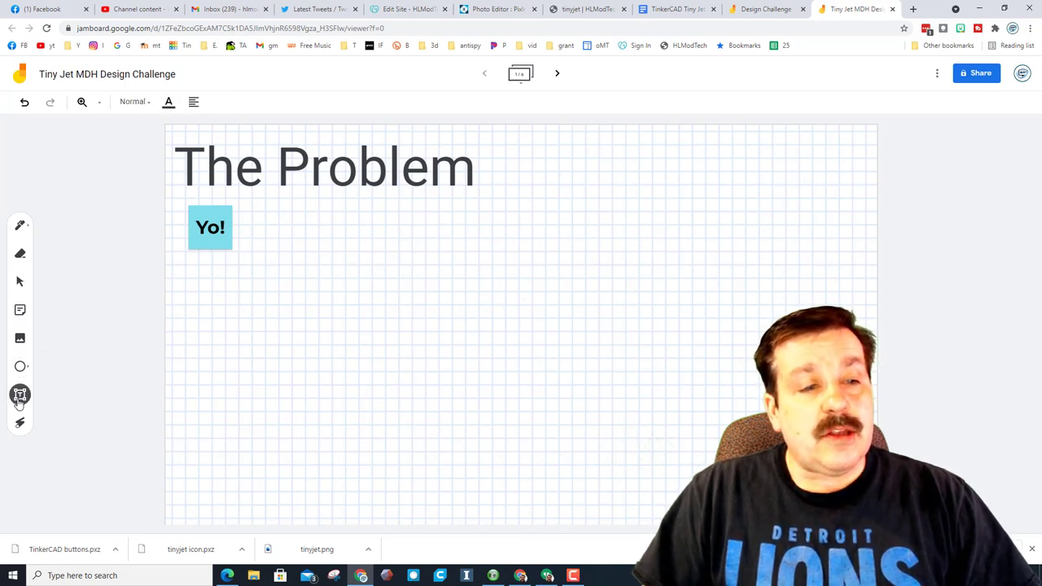
click(20, 423)
mouse_move(317, 263)
mouse_down()
mouse_move(463, 304)
mouse_move(575, 310)
mouse_up()
mouse_move(383, 409)
mouse_down()
mouse_move(779, 297)
mouse_move(625, 232)
mouse_up()
drag(523, 221, 534, 261)
drag(455, 300, 456, 324)
mouse_move(482, 379)
mouse_down()
mouse_move(675, 272)
mouse_move(570, 395)
mouse_up()
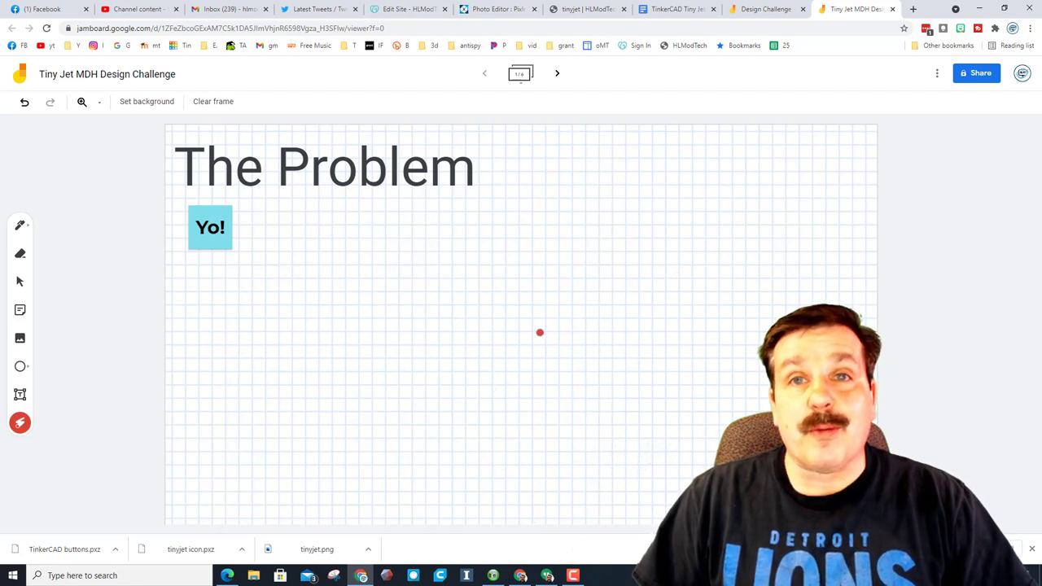
click(937, 73)
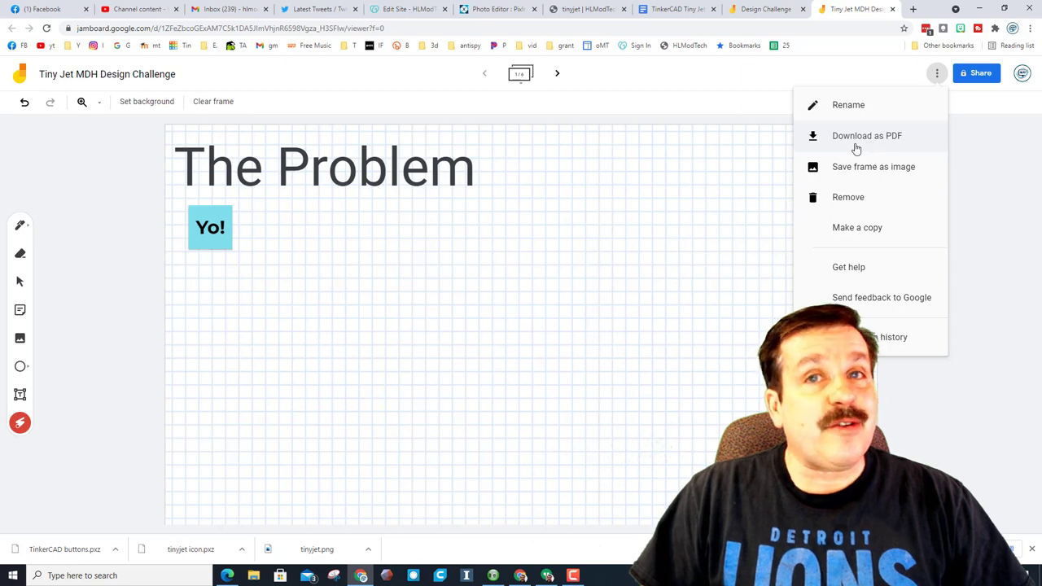
- Scroll through the Tiny Jet Design Brief's requirements list and back to its top
click(676, 9)
scroll(258, 220, down, 3)
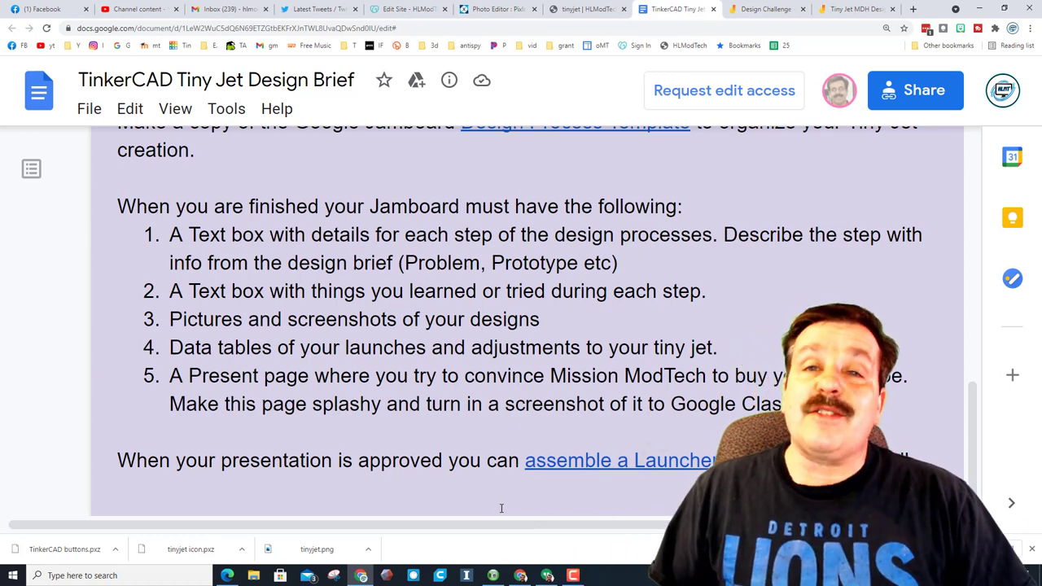
scroll(488, 390, up, 15)
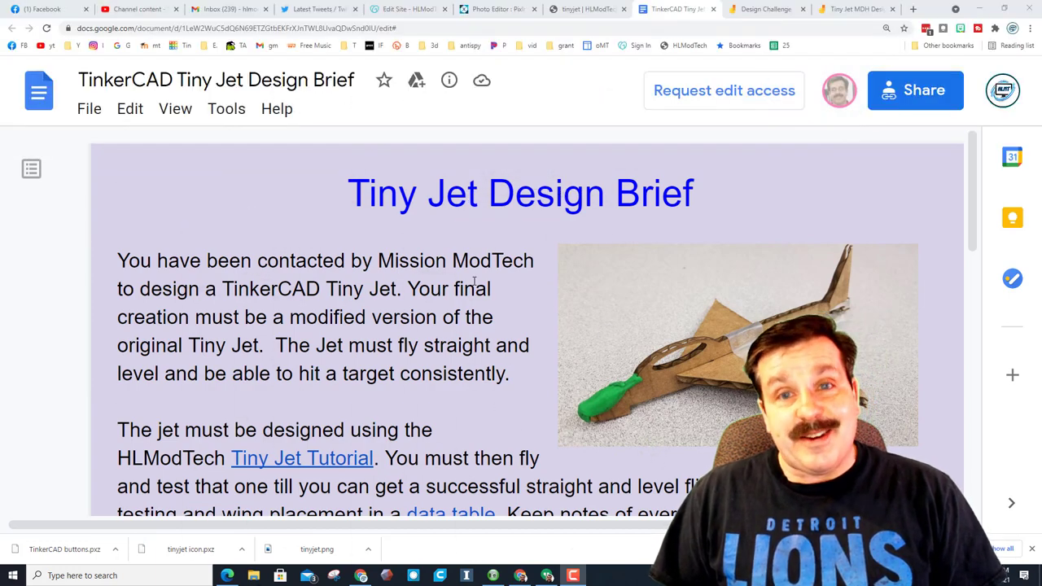
- Open the contact chat form on the HLModTech tinyjet page, then return to the brief
key(ctrl+shift+Tab)
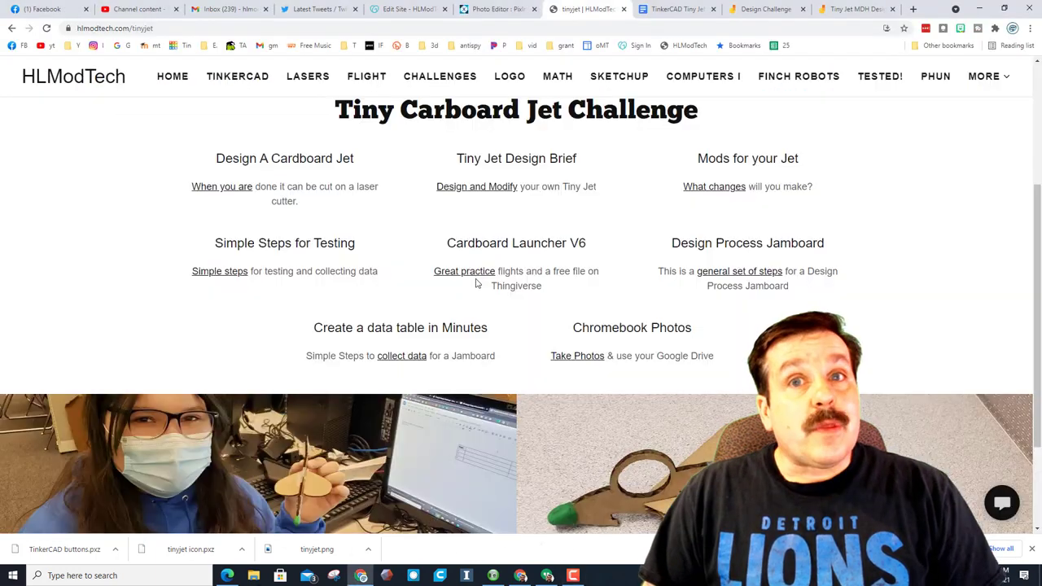
click(1003, 505)
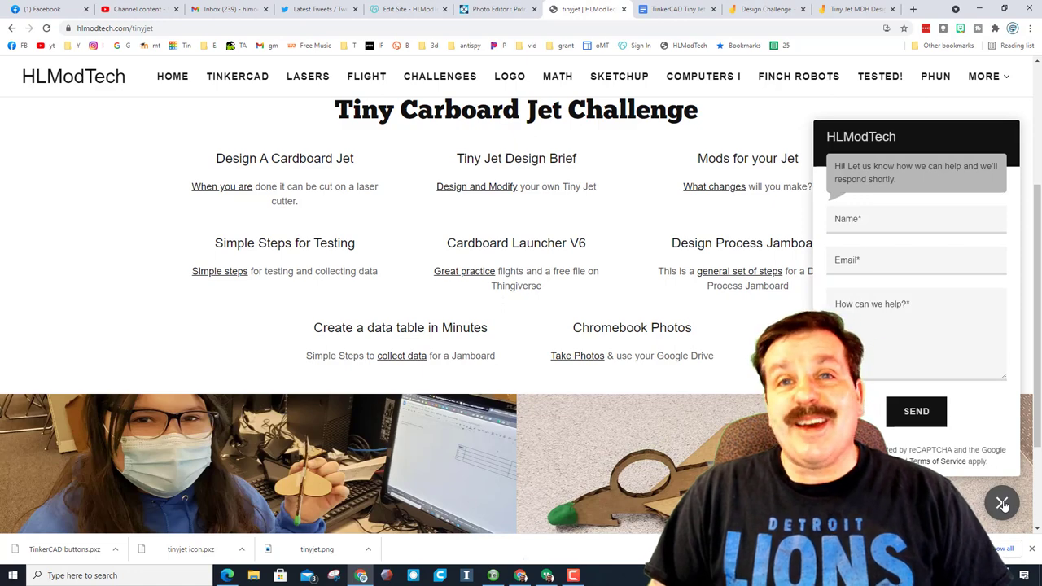
click(672, 9)
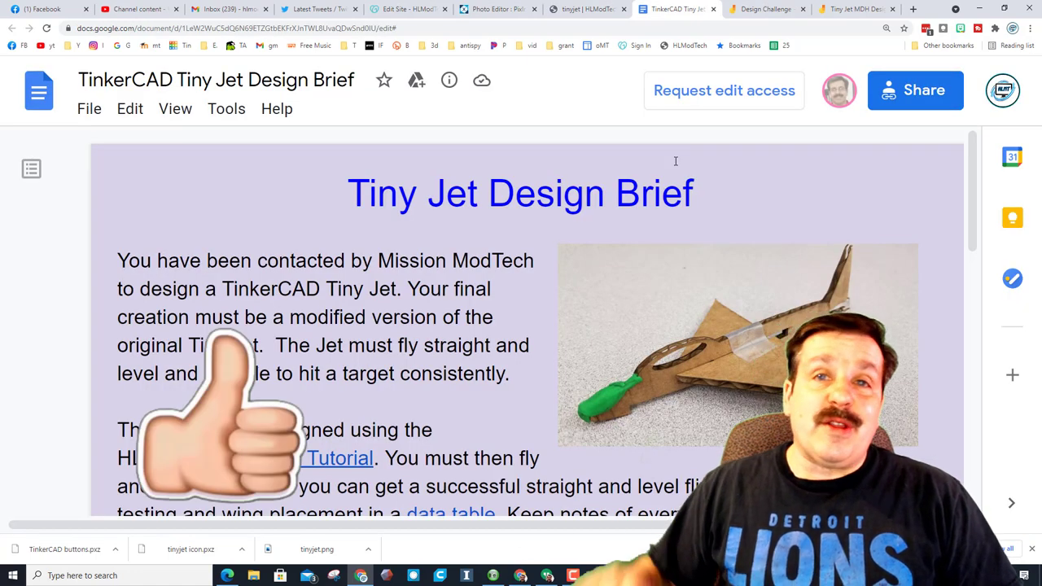